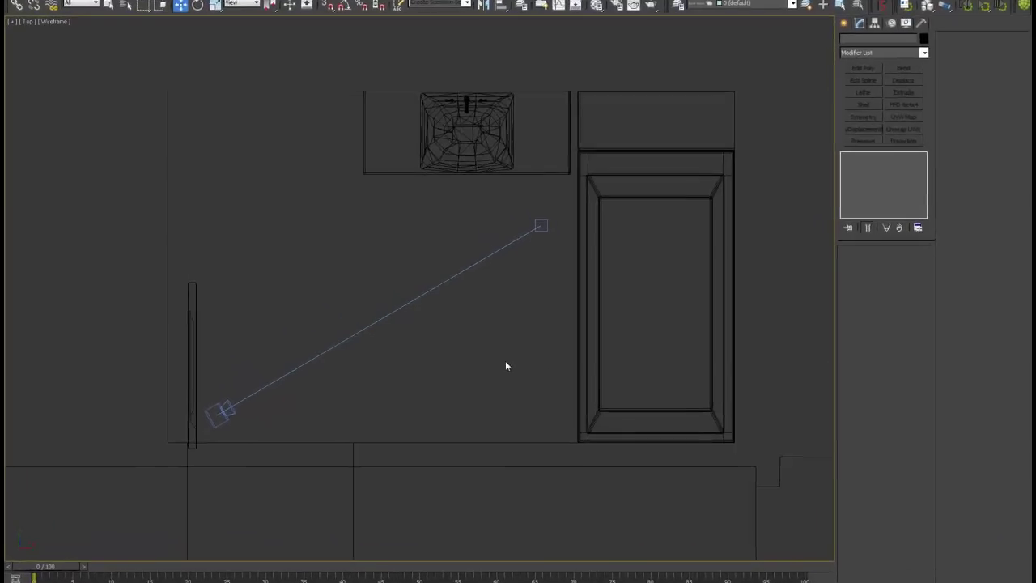
# Pan the top view, then zoom and orbit the perspective view to look down on the room
pyautogui.moveTo(505, 364); pyautogui.dragTo(501, 369, button='middle')
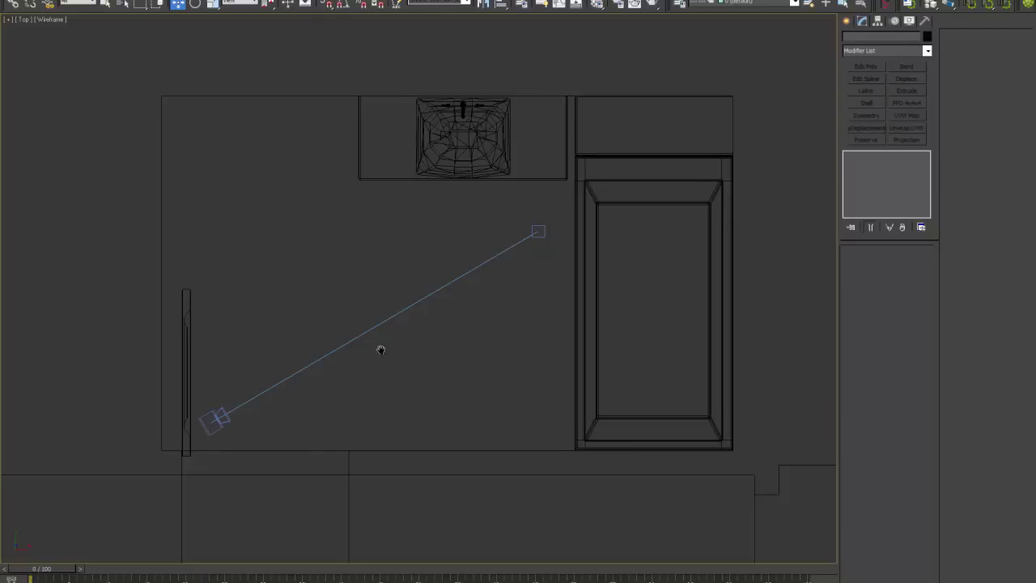
pyautogui.moveTo(381, 350); pyautogui.dragTo(378, 357, button='middle')
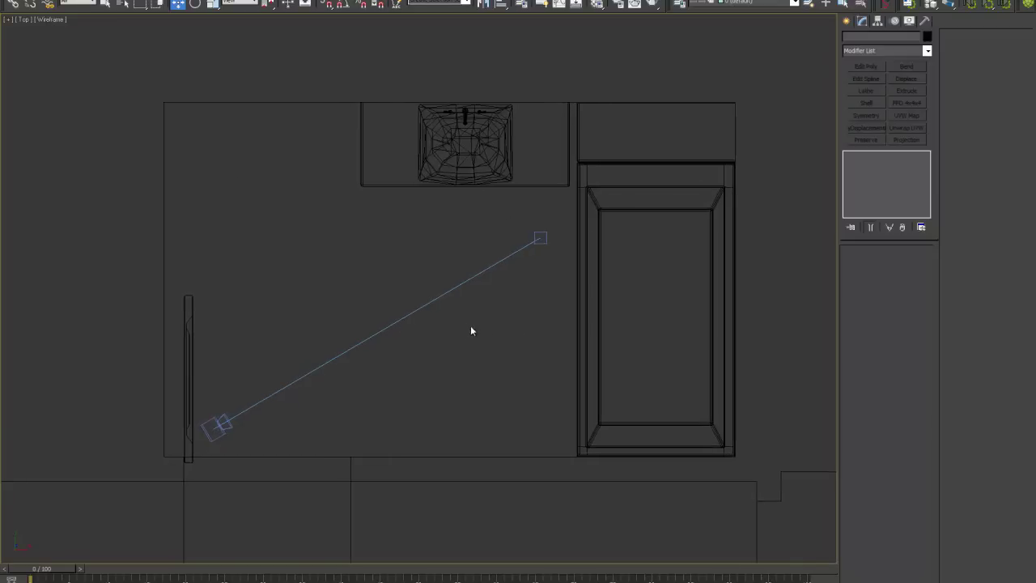
pyautogui.hotkey('alt', 'w')
pyautogui.hotkey('alt', 'w')
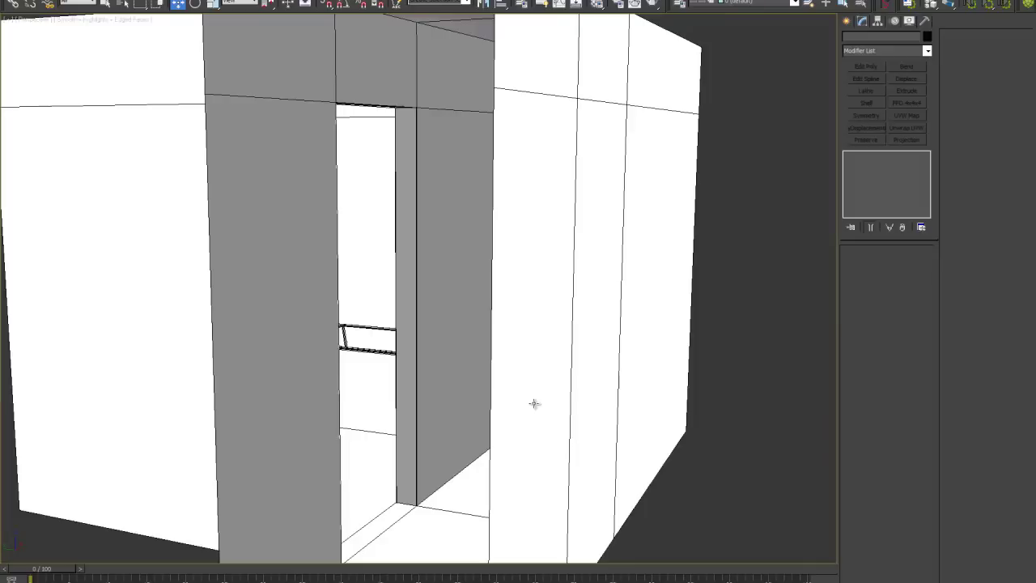
pyautogui.scroll(-2, 509, 372)
pyautogui.scroll(-2, 490, 348)
pyautogui.scroll(-2, 492, 362)
pyautogui.press('w')
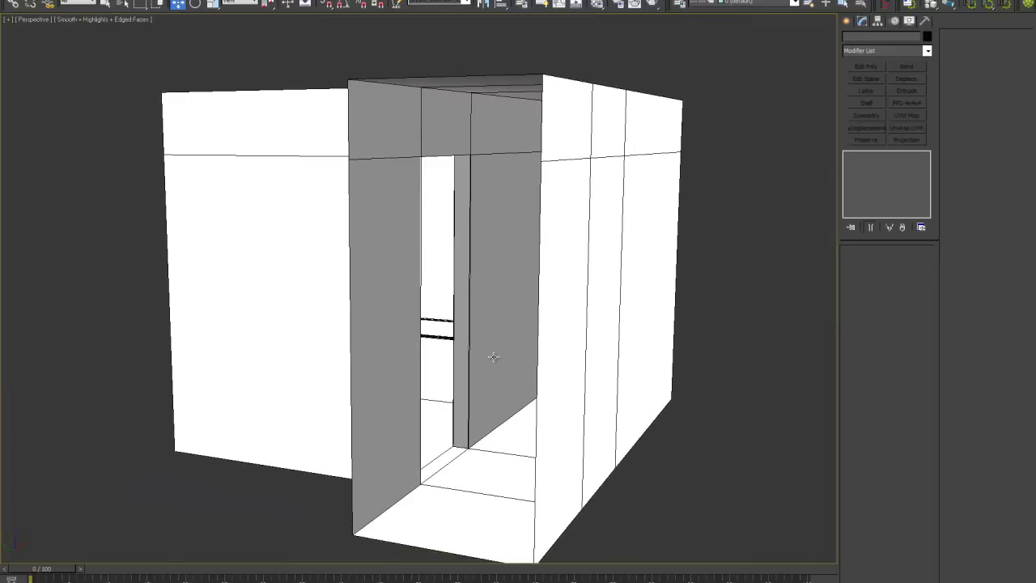
pyautogui.keyDown('alt'); pyautogui.moveTo(506, 333); pyautogui.dragTo(490, 336, button='middle'); pyautogui.keyUp('alt')
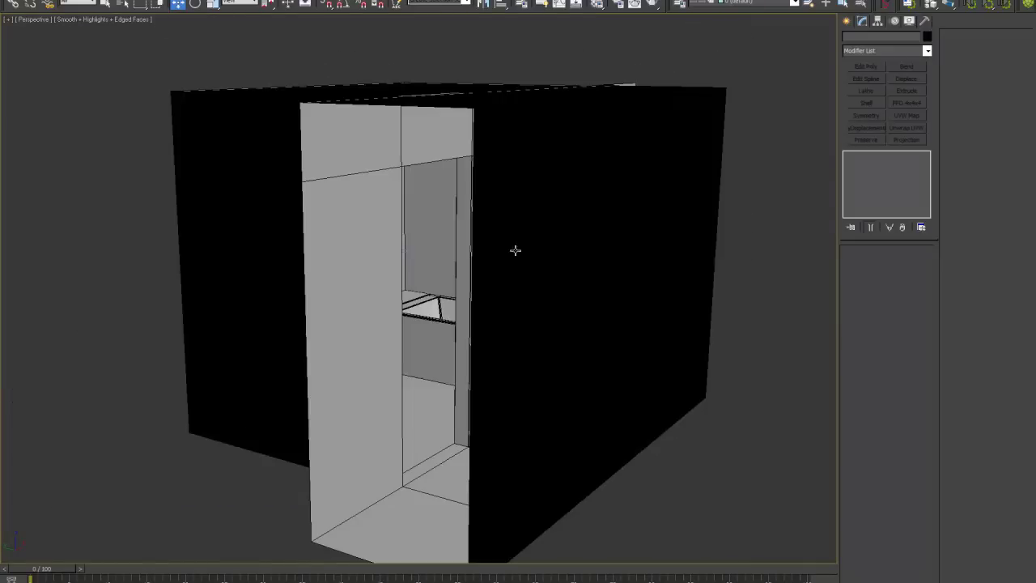
pyautogui.moveTo(451, 309)
pyautogui.keyDown('alt'); pyautogui.mouseDown(button='middle')
pyautogui.moveTo(458, 347)
pyautogui.moveTo(527, 308)
pyautogui.mouseUp(button='middle'); pyautogui.keyUp('alt')
# Make the wall object see-through and orbit around to inspect the bathroom interior
pyautogui.click(488, 344)
pyautogui.hotkey('alt', 'x')
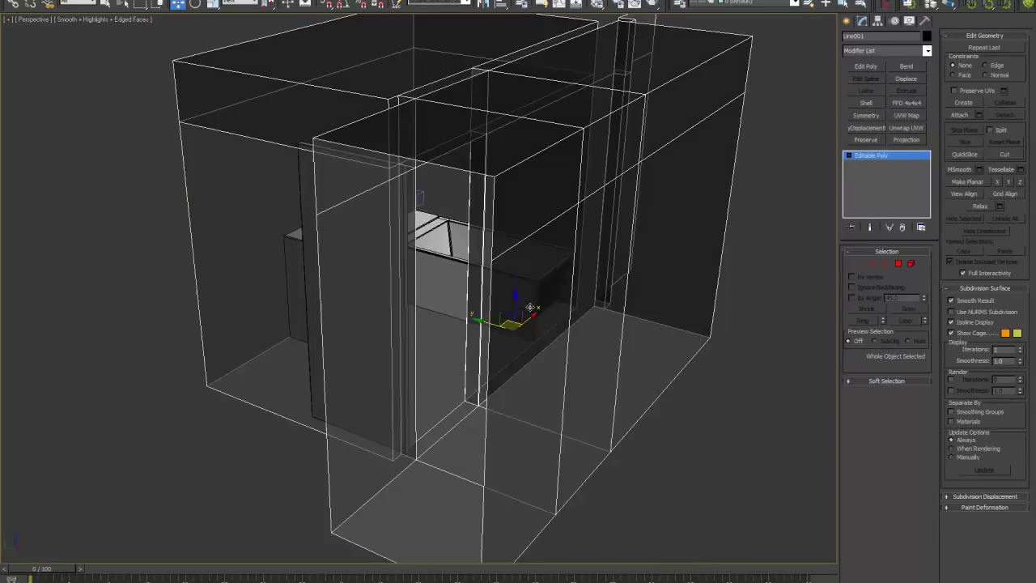
pyautogui.moveTo(594, 284)
pyautogui.keyDown('alt'); pyautogui.mouseDown(button='middle')
pyautogui.moveTo(543, 328)
pyautogui.moveTo(564, 295)
pyautogui.mouseUp(button='middle'); pyautogui.keyUp('alt')
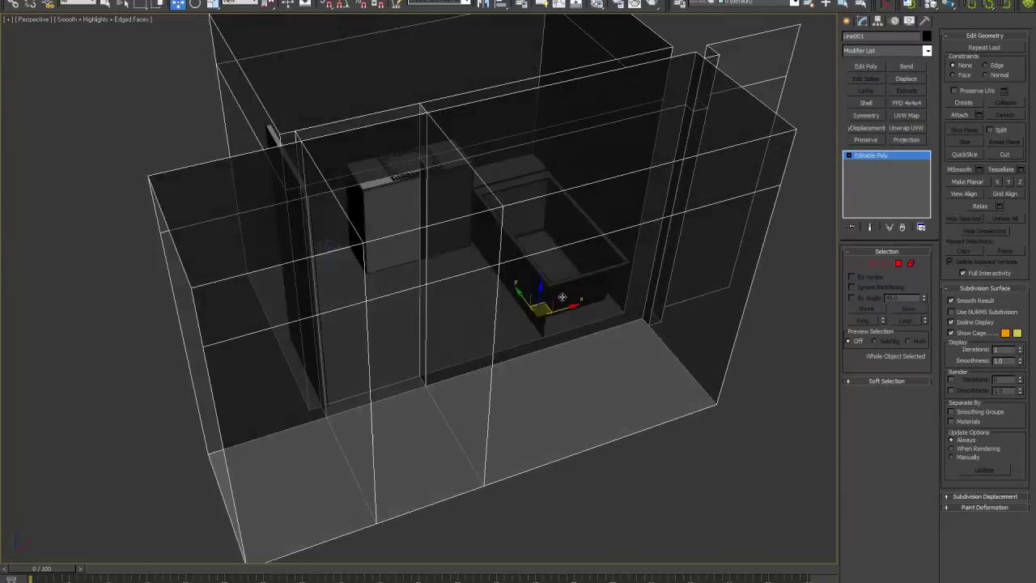
pyautogui.moveTo(489, 201)
pyautogui.keyDown('alt'); pyautogui.mouseDown(button='middle')
pyautogui.moveTo(491, 275)
pyautogui.moveTo(456, 317)
pyautogui.mouseUp(button='middle'); pyautogui.keyUp('alt')
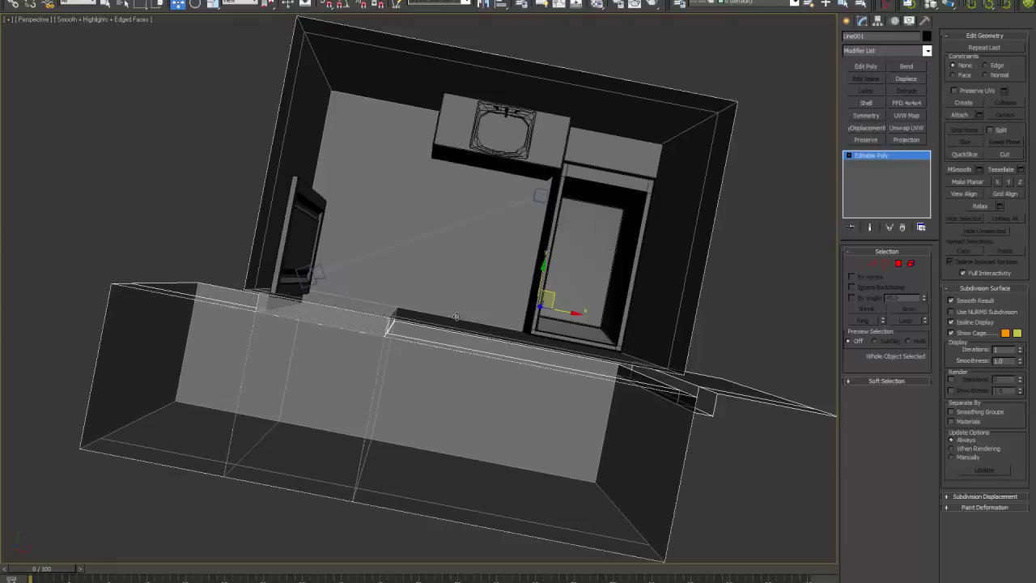
pyautogui.moveTo(316, 274)
pyautogui.keyDown('alt'); pyautogui.mouseDown(button='middle')
pyautogui.moveTo(352, 310)
pyautogui.moveTo(398, 290)
pyautogui.moveTo(430, 291)
pyautogui.mouseUp(button='middle'); pyautogui.keyUp('alt')
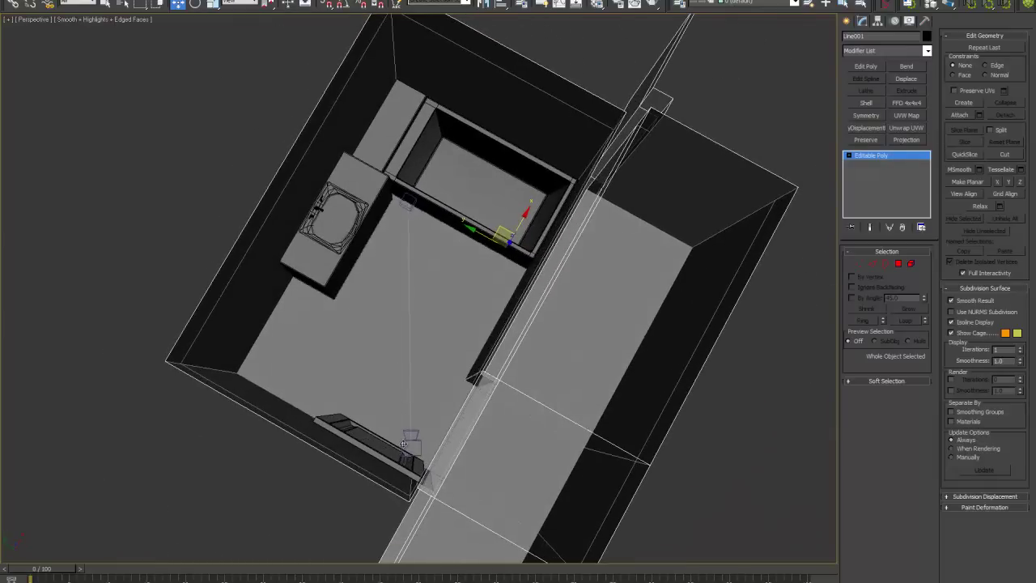
pyautogui.moveTo(427, 438)
pyautogui.keyDown('alt'); pyautogui.mouseDown(button='middle')
pyautogui.moveTo(566, 386)
pyautogui.moveTo(550, 378)
pyautogui.moveTo(558, 368)
pyautogui.mouseUp(button='middle'); pyautogui.keyUp('alt')
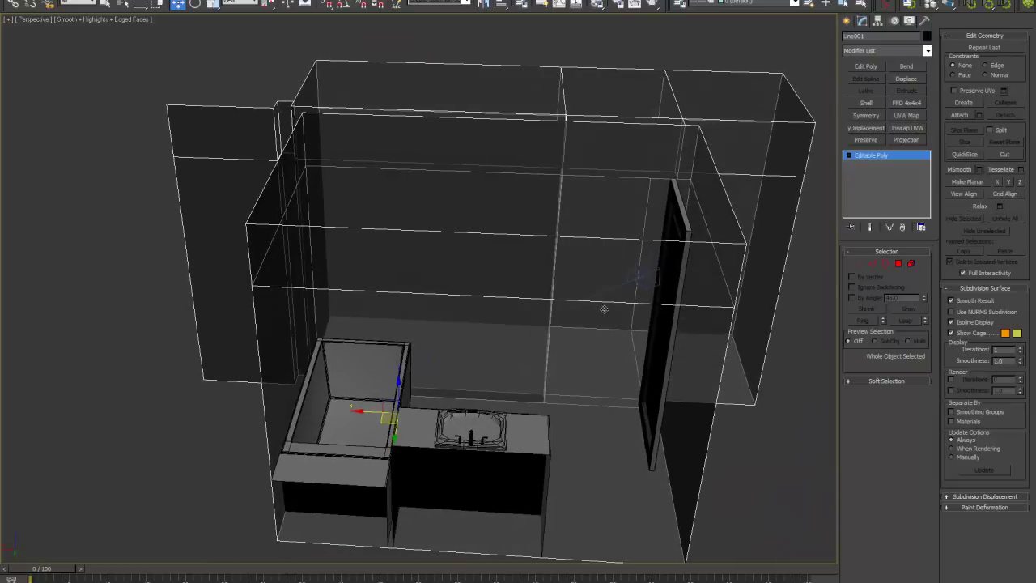
pyautogui.moveTo(564, 310)
pyautogui.keyDown('alt'); pyautogui.mouseDown(button='middle')
pyautogui.moveTo(506, 289)
pyautogui.moveTo(542, 294)
pyautogui.moveTo(548, 282)
pyautogui.moveTo(537, 277)
pyautogui.mouseUp(button='middle'); pyautogui.keyUp('alt')
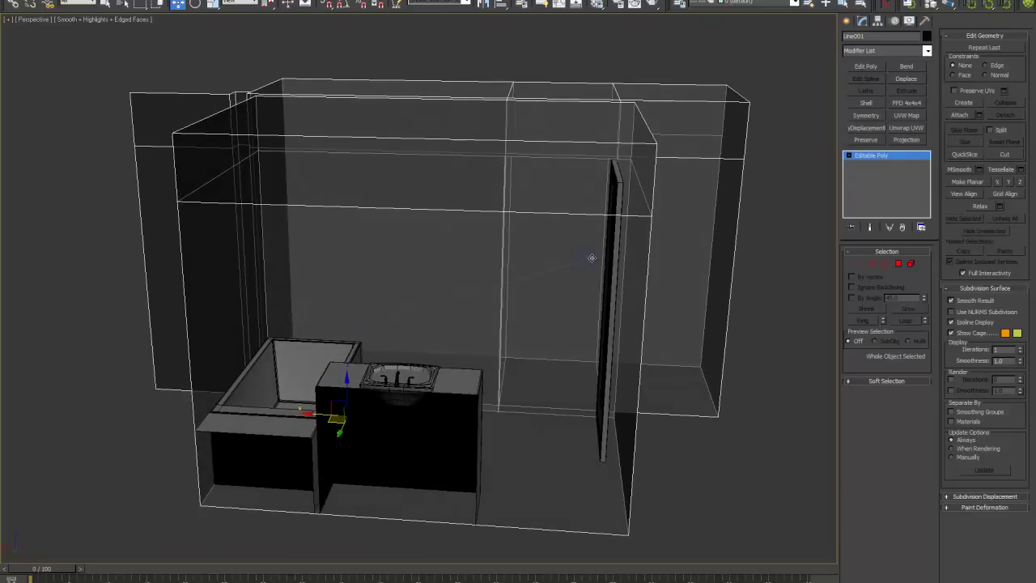
# Select VRayPhysicalCamera001 and maximize its camera view, framing the sink vanity and bathtub
pyautogui.click(591, 259)
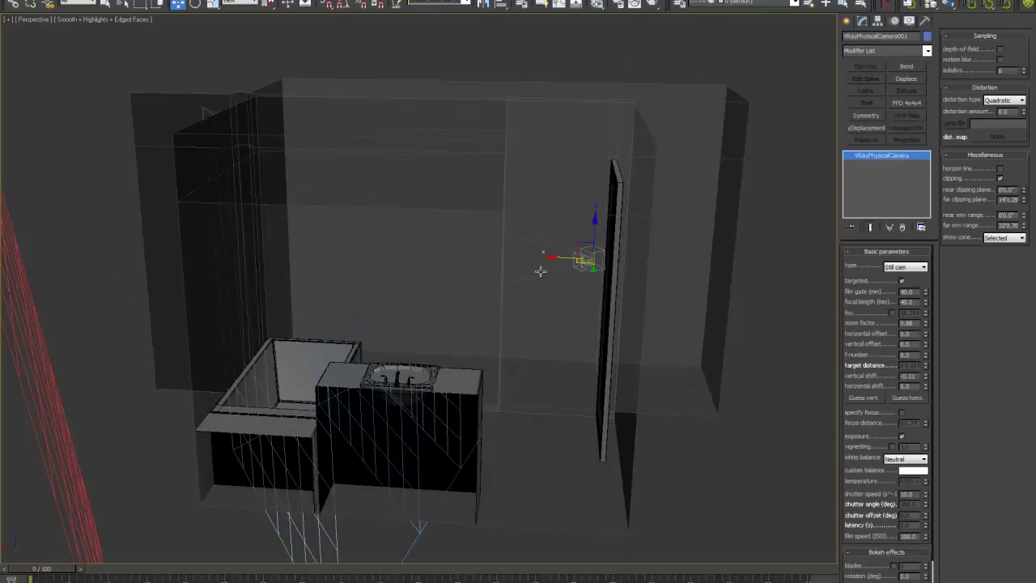
pyautogui.hotkey('alt', 'w')
pyautogui.rightClick(250, 195)
pyautogui.hotkey('alt', 'w')
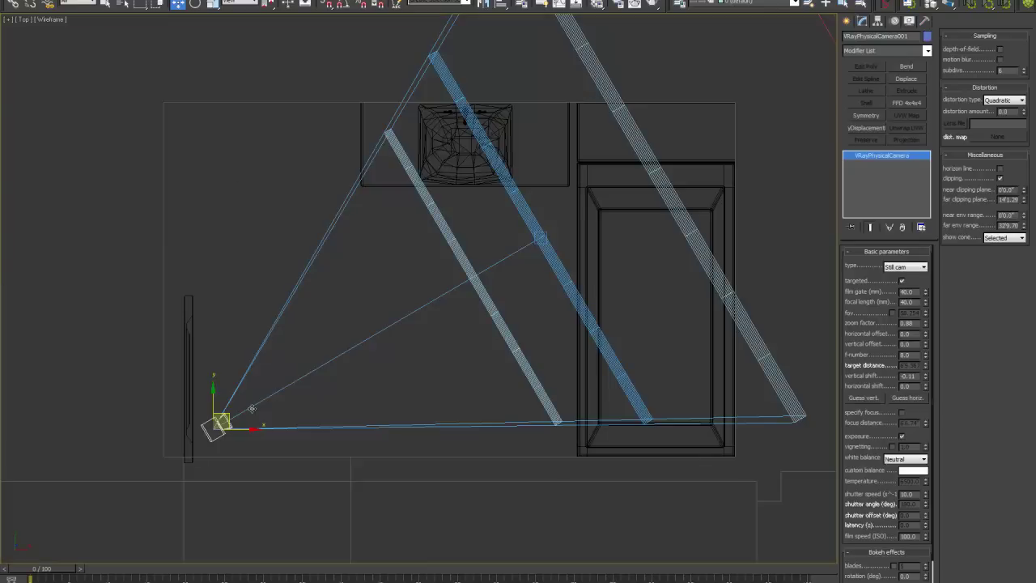
pyautogui.scroll(-1, 251, 408)
pyautogui.hotkey('alt', 'w')
pyautogui.rightClick(223, 447)
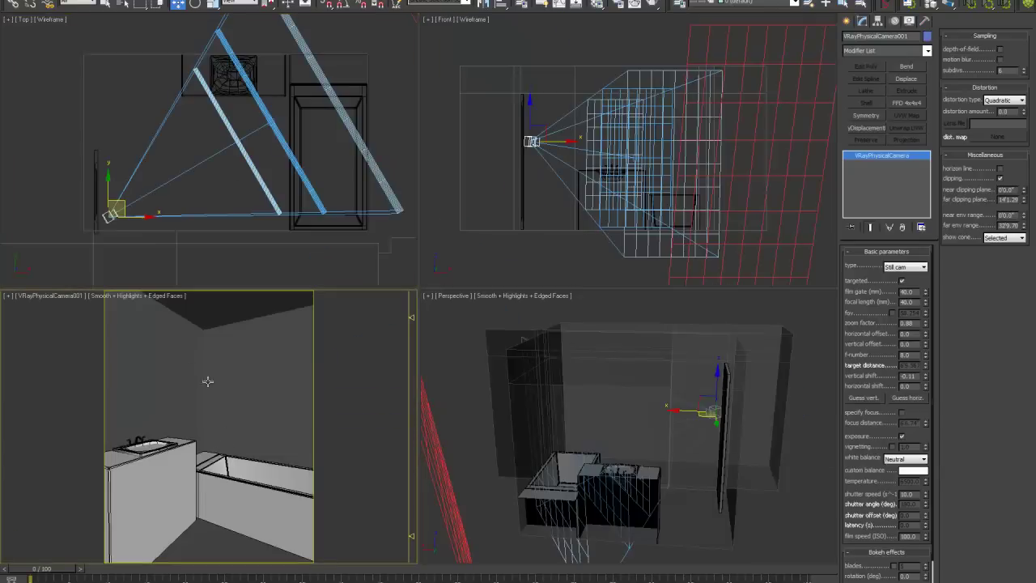
pyautogui.hotkey('alt', 'w')
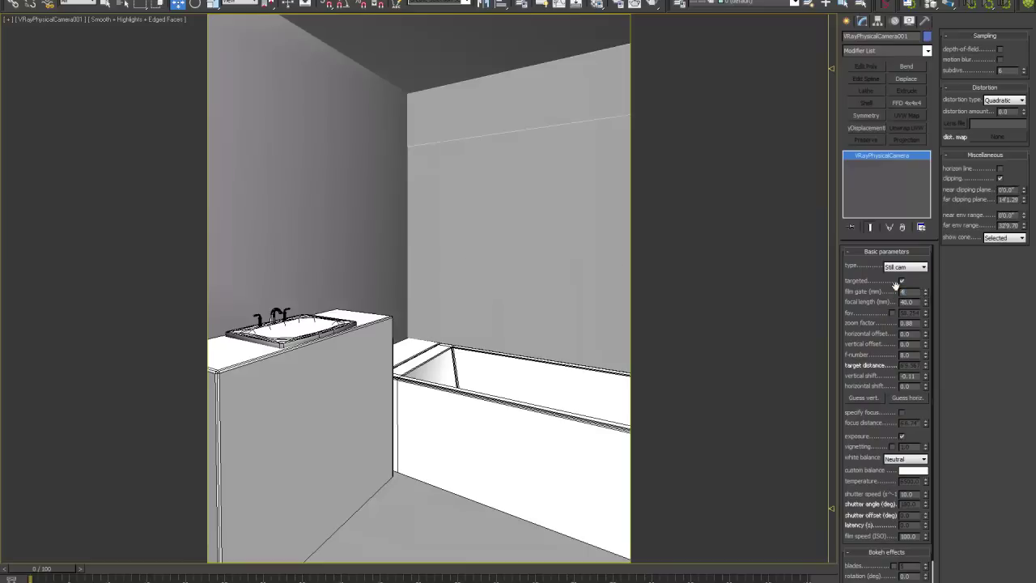
# Try a 45 mm film gate on the V-Ray camera, then return it to 40 mm
pyautogui.write('45')
pyautogui.press('Return')
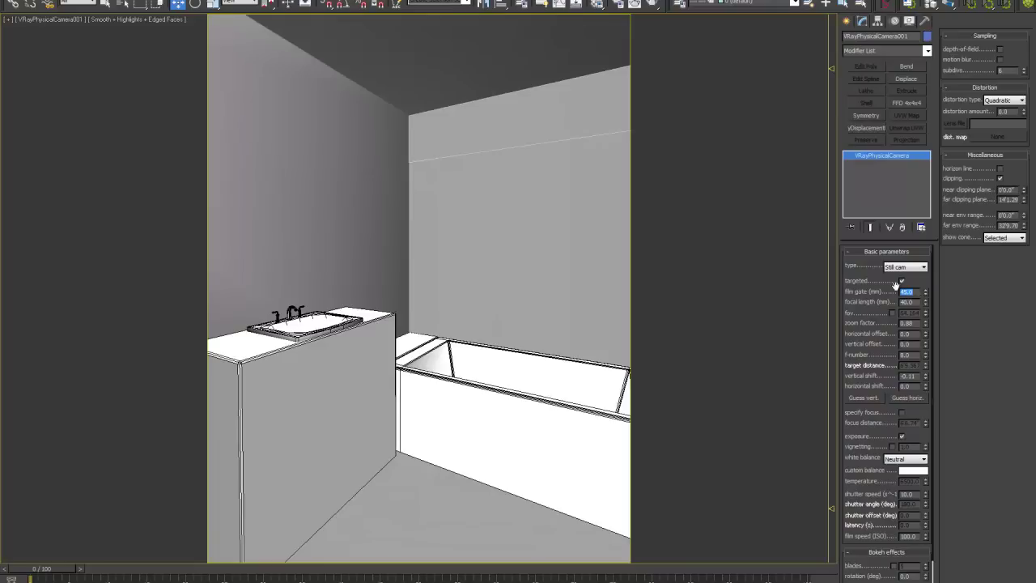
pyautogui.write('40')
pyautogui.press('Return')
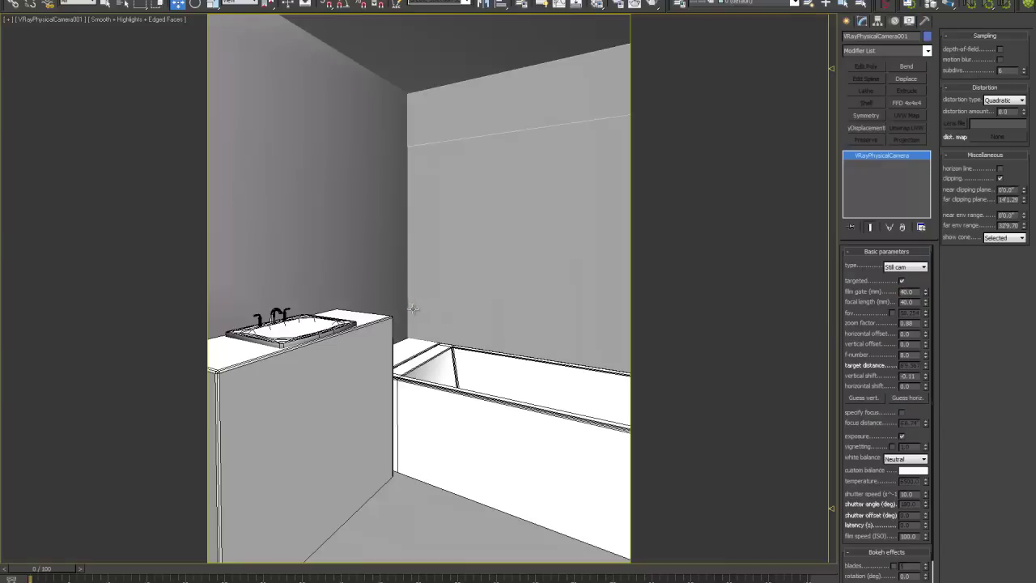
# In the Top view, move the V-Ray camera back behind the bathroom wall
pyautogui.hotkey('alt', 'w')
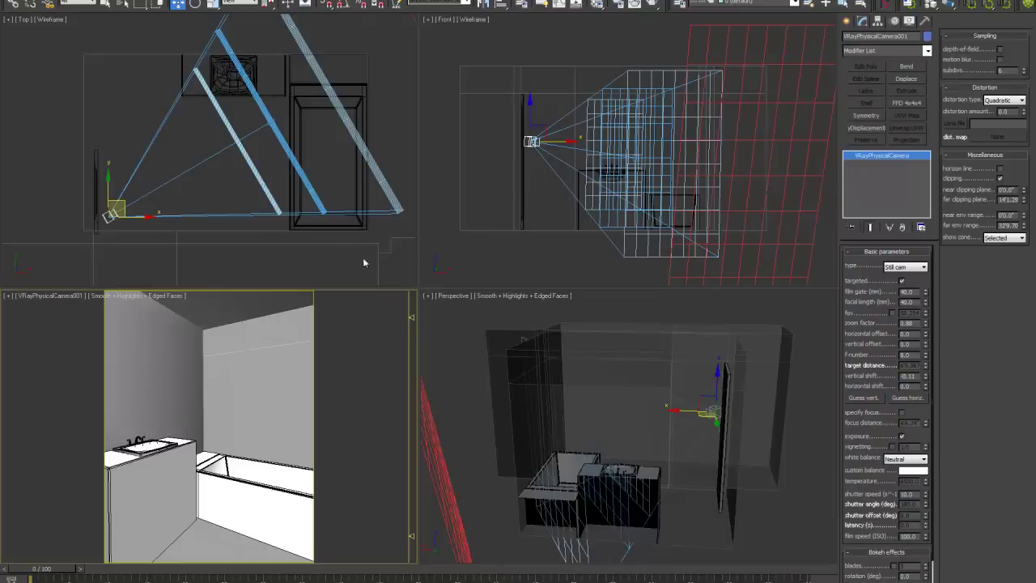
pyautogui.moveTo(214, 207); pyautogui.dragTo(314, 198, button='middle')
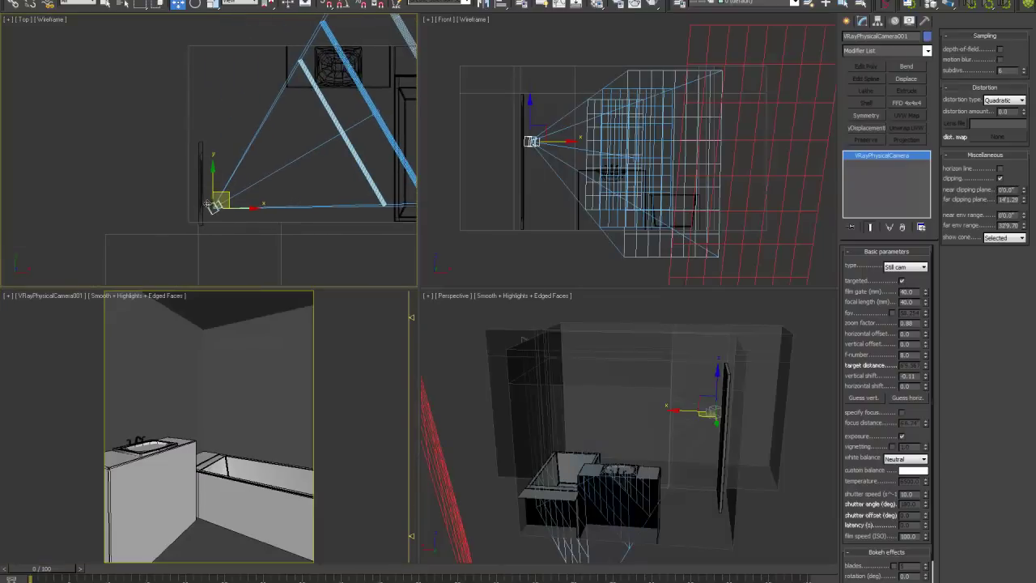
pyautogui.moveTo(224, 195); pyautogui.dragTo(176, 208)
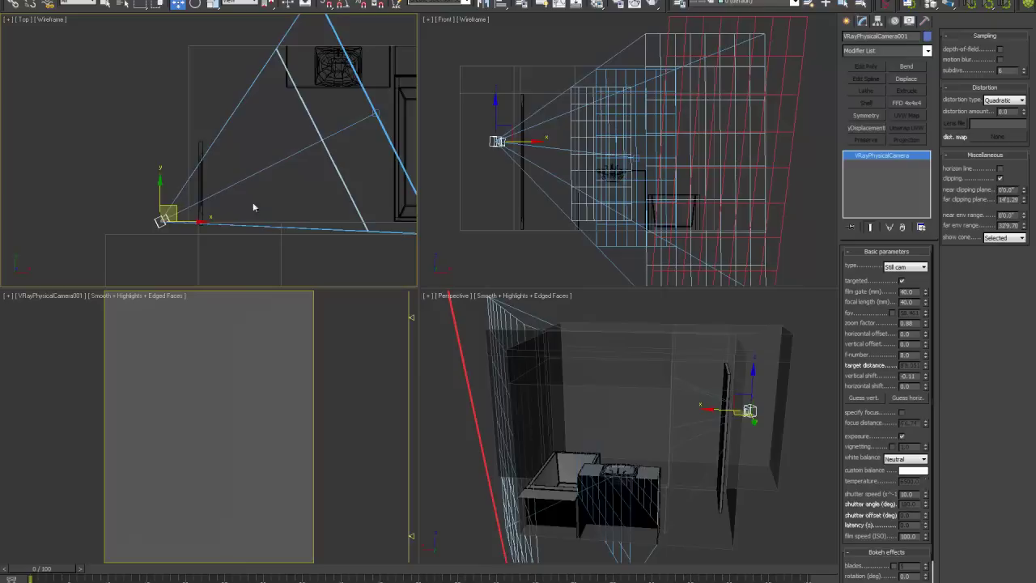
pyautogui.moveTo(254, 208); pyautogui.dragTo(211, 227, button='middle')
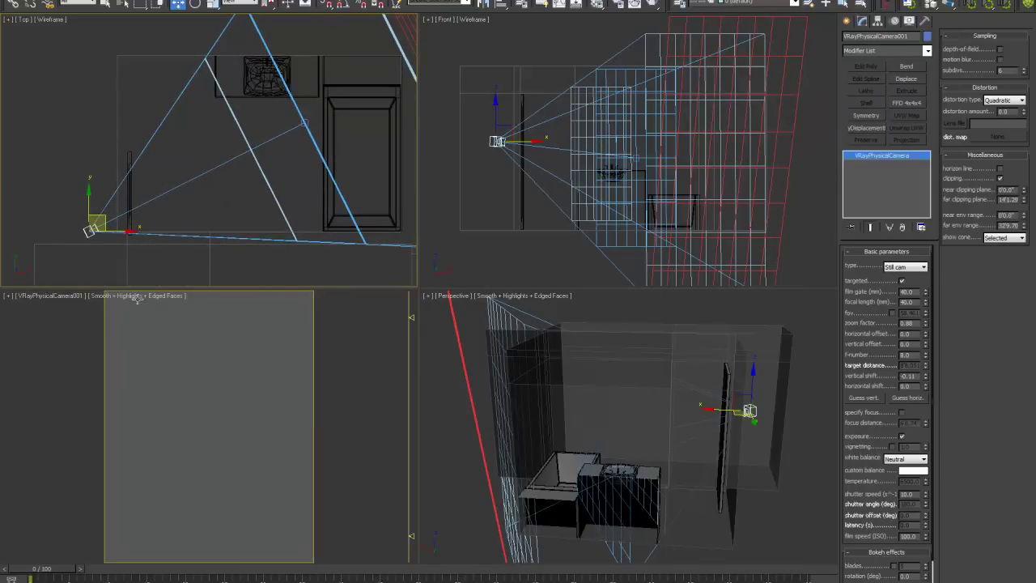
pyautogui.moveTo(106, 217); pyautogui.dragTo(98, 219)
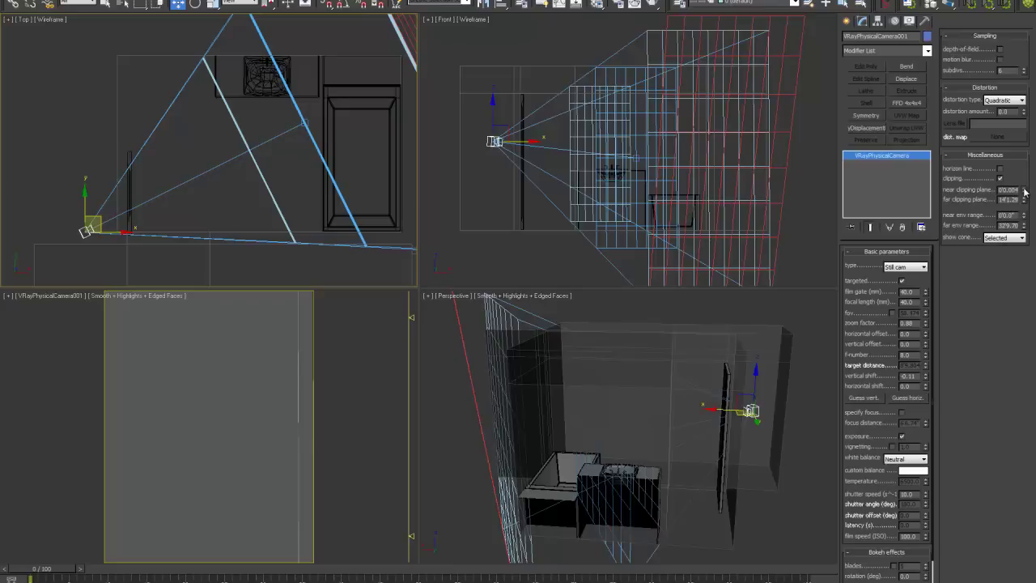
# Raise the V-Ray camera's near clipping distance to about 27.98 so the view passes the wall
pyautogui.moveTo(1024, 191); pyautogui.dragTo(1024, 185)
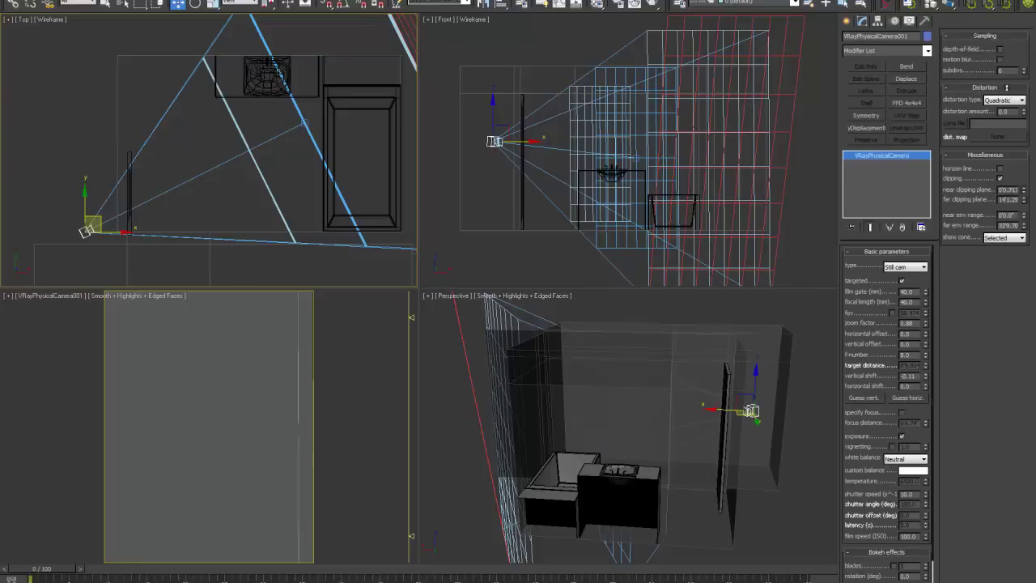
pyautogui.moveTo(1024, 191); pyautogui.dragTo(1030, 150)
pyautogui.moveTo(109, 252); pyautogui.dragTo(192, 193, button='middle')
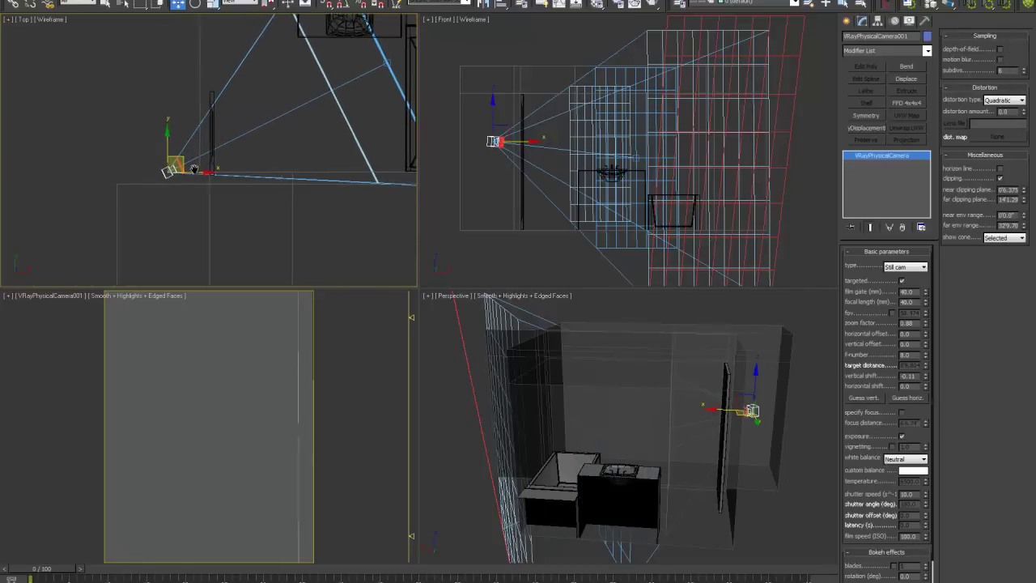
pyautogui.scroll(2, 206, 148)
pyautogui.scroll(3, 207, 148)
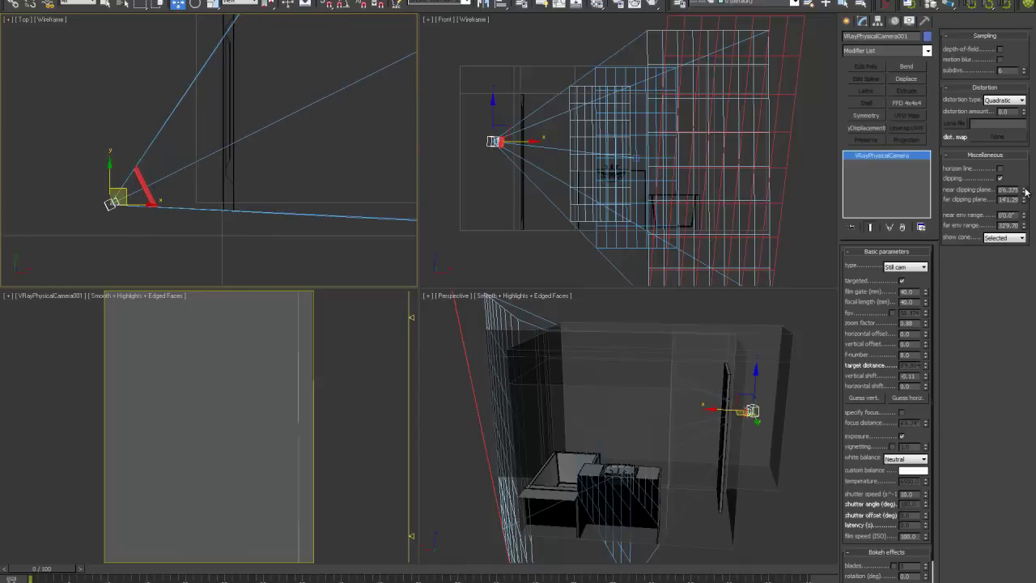
pyautogui.moveTo(1025, 192); pyautogui.dragTo(1025, 212)
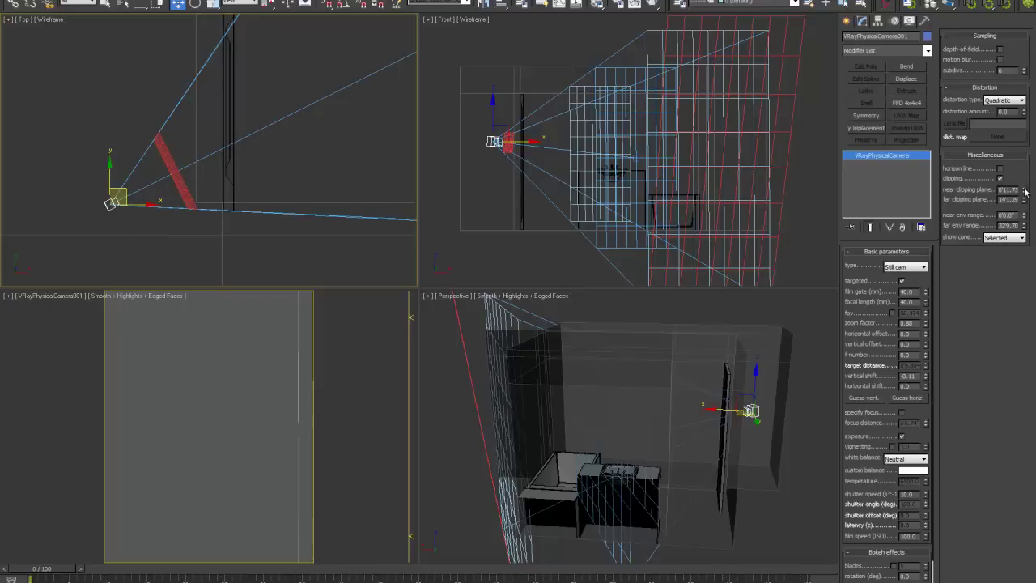
pyautogui.moveTo(1026, 192); pyautogui.dragTo(203, 276)
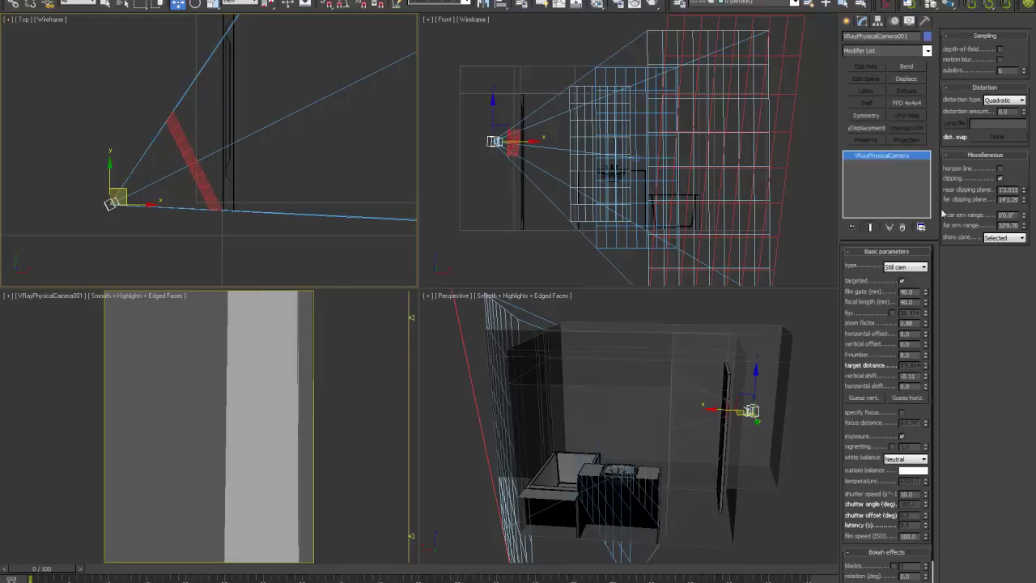
pyautogui.moveTo(1025, 192)
pyautogui.mouseDown()
pyautogui.moveTo(1023, 204)
pyautogui.moveTo(1023, 186)
pyautogui.mouseUp()
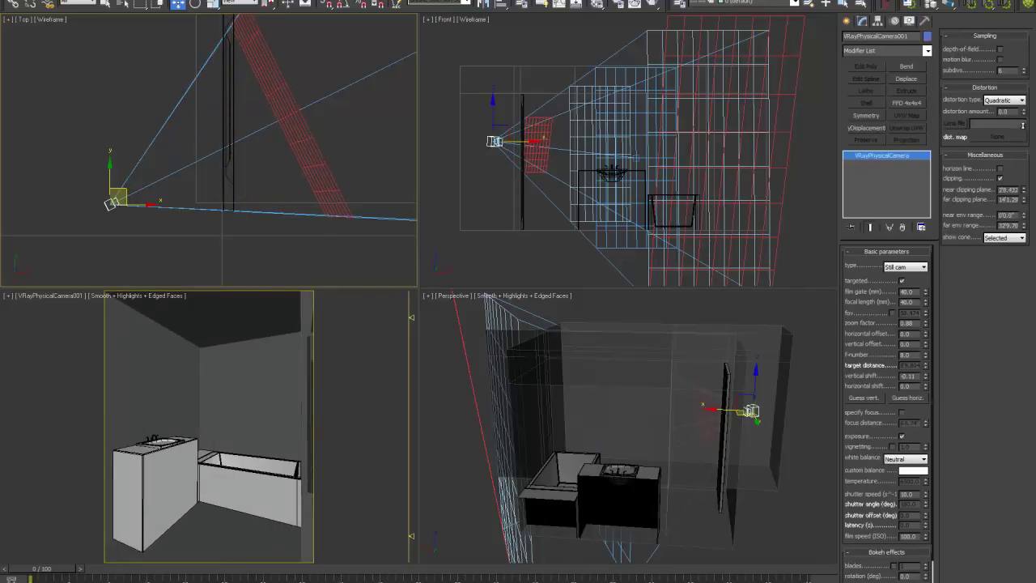
pyautogui.moveTo(207, 138); pyautogui.dragTo(159, 179, button='middle')
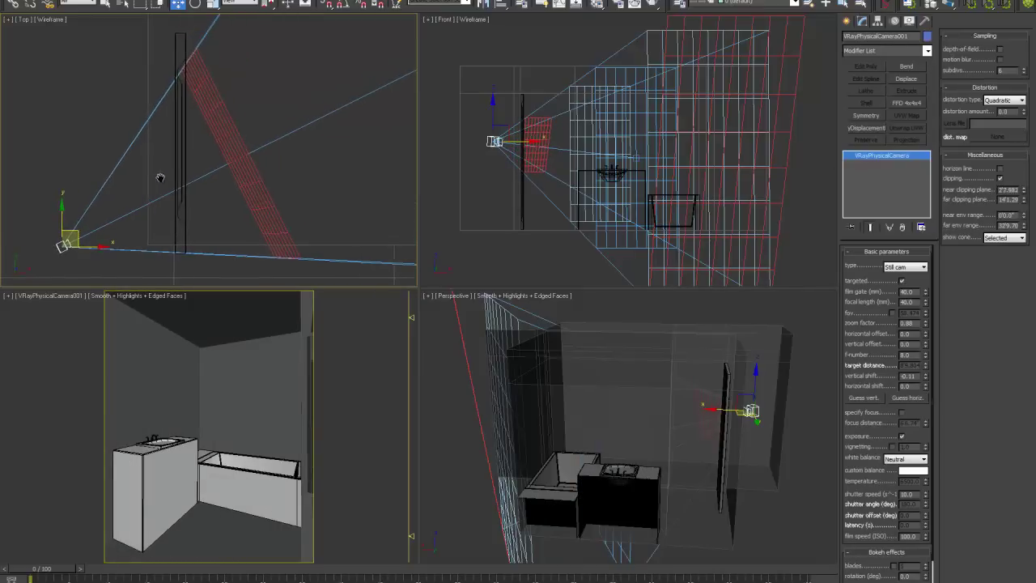
# Zoom and pan the top view, and bring the far clipping plane slightly closer
pyautogui.scroll(-3, 182, 225)
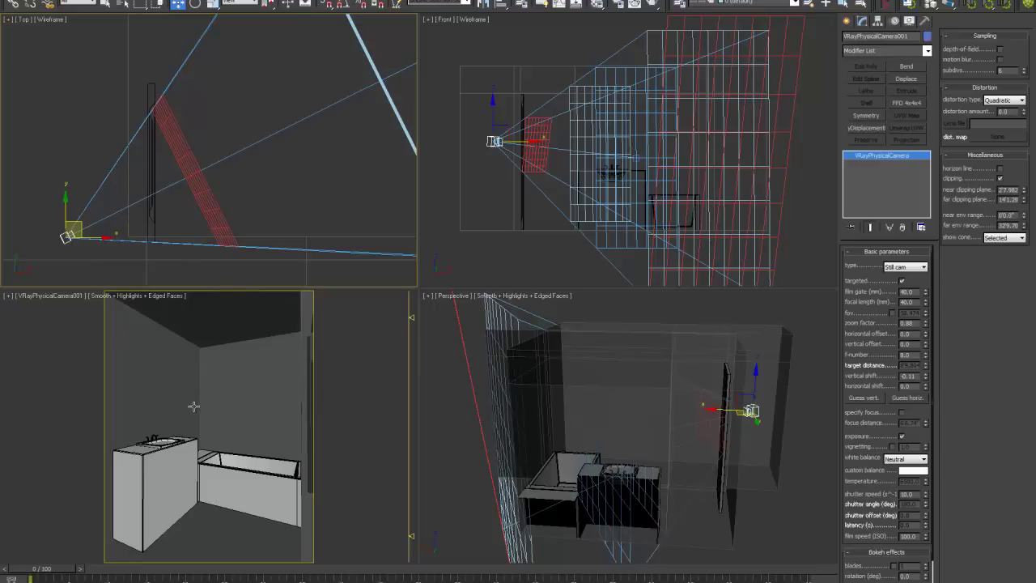
pyautogui.scroll(-3, 247, 202)
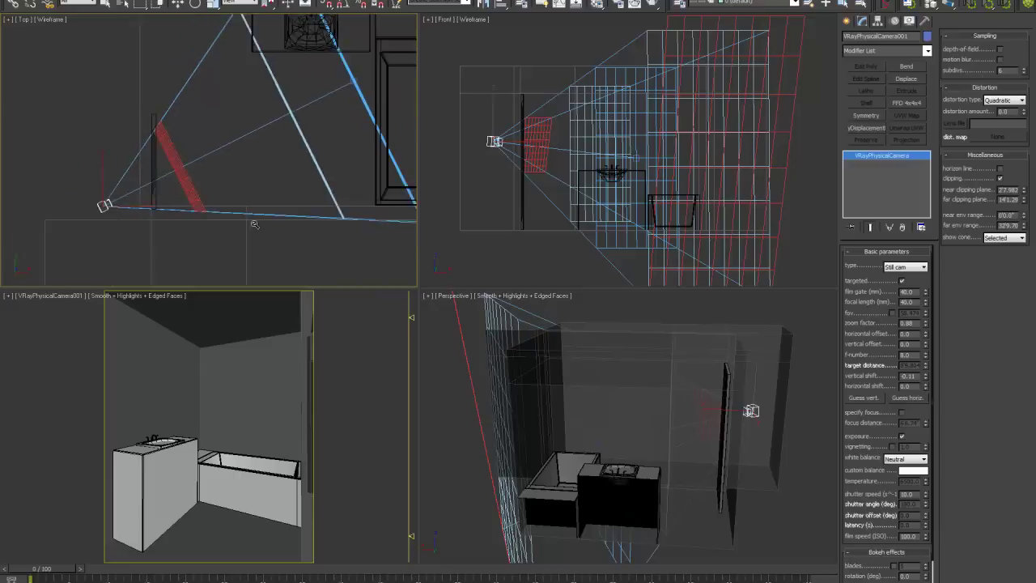
pyautogui.moveTo(247, 202)
pyautogui.mouseDown(button='middle')
pyautogui.moveTo(229, 192)
pyautogui.moveTo(212, 201)
pyautogui.mouseUp(button='middle')
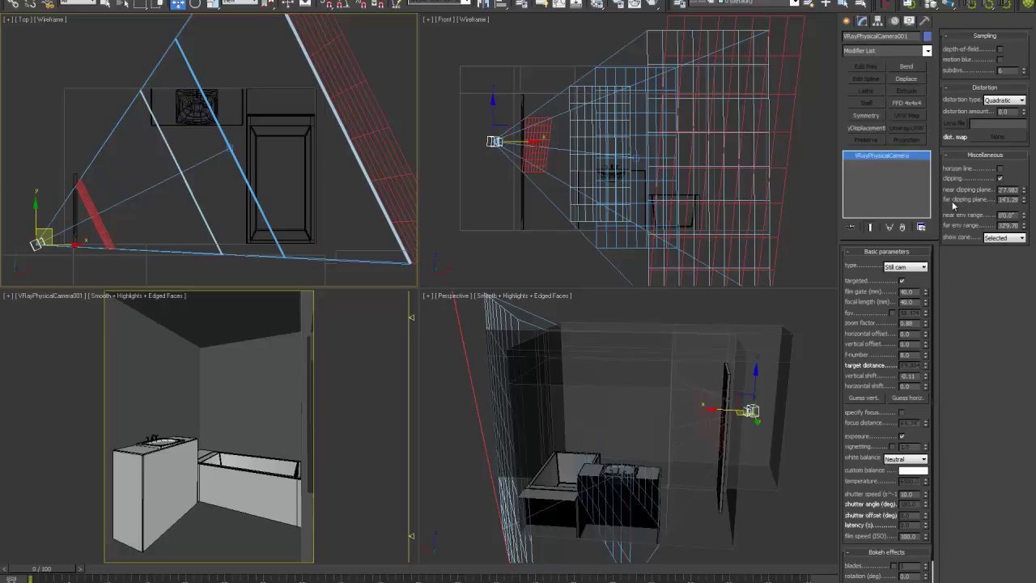
pyautogui.moveTo(1025, 205)
pyautogui.mouseDown()
pyautogui.moveTo(1022, 232)
pyautogui.moveTo(1024, 204)
pyautogui.mouseUp()
pyautogui.moveTo(63, 233); pyautogui.dragTo(68, 223, button='middle')
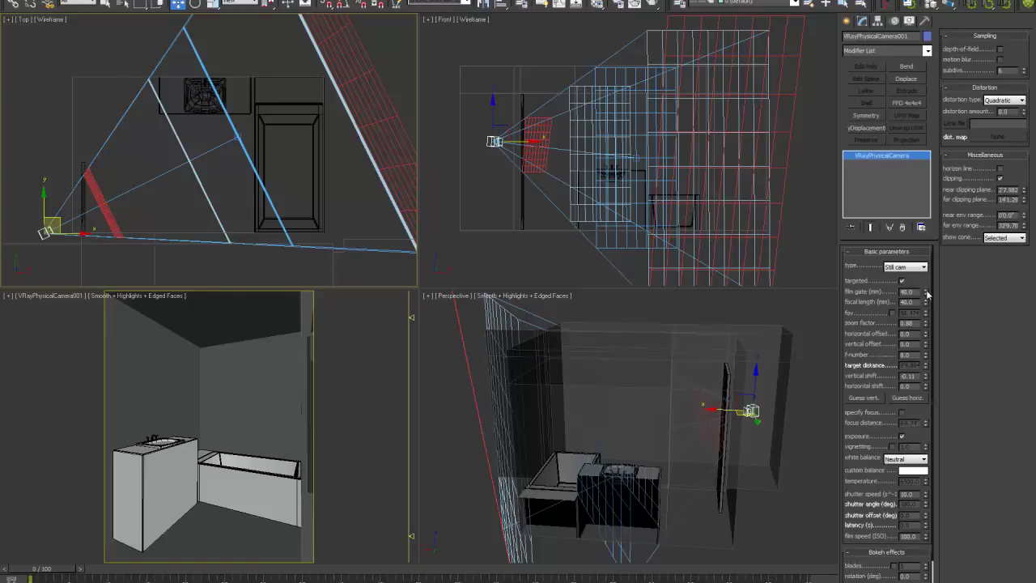
# Briefly try a 36 mm film gate, undo back to 40 mm, and maximize the Top view
pyautogui.moveTo(927, 295); pyautogui.dragTo(926, 296)
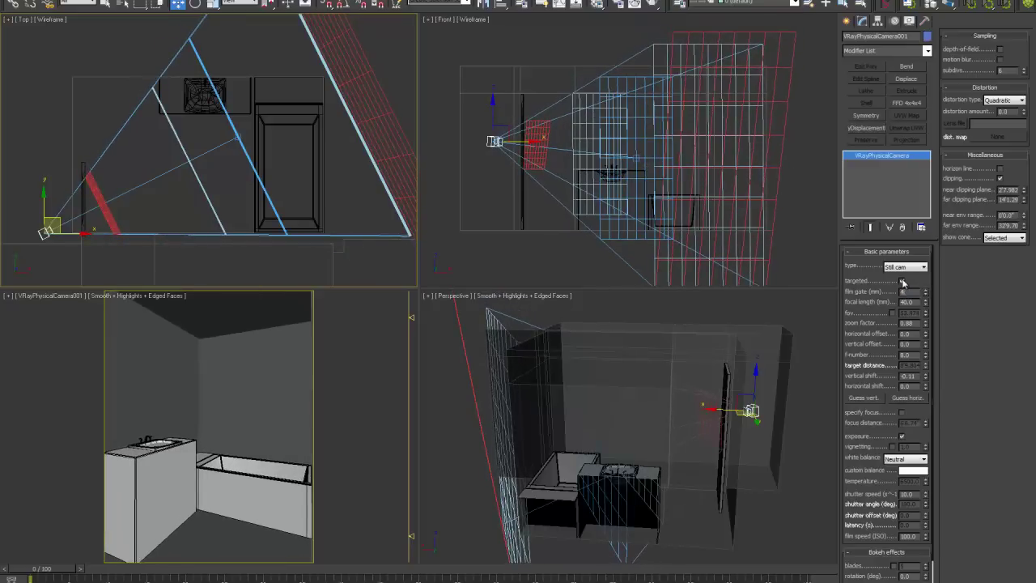
pyautogui.hotkey('ctrl', 'z')
pyautogui.scroll(2, 259, 245)
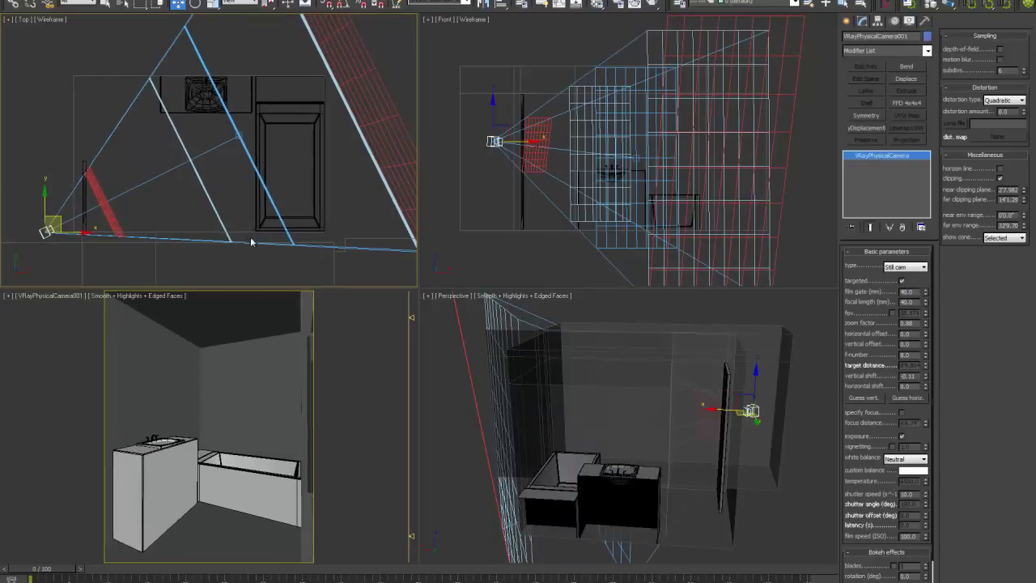
pyautogui.hotkey('alt', 'w')
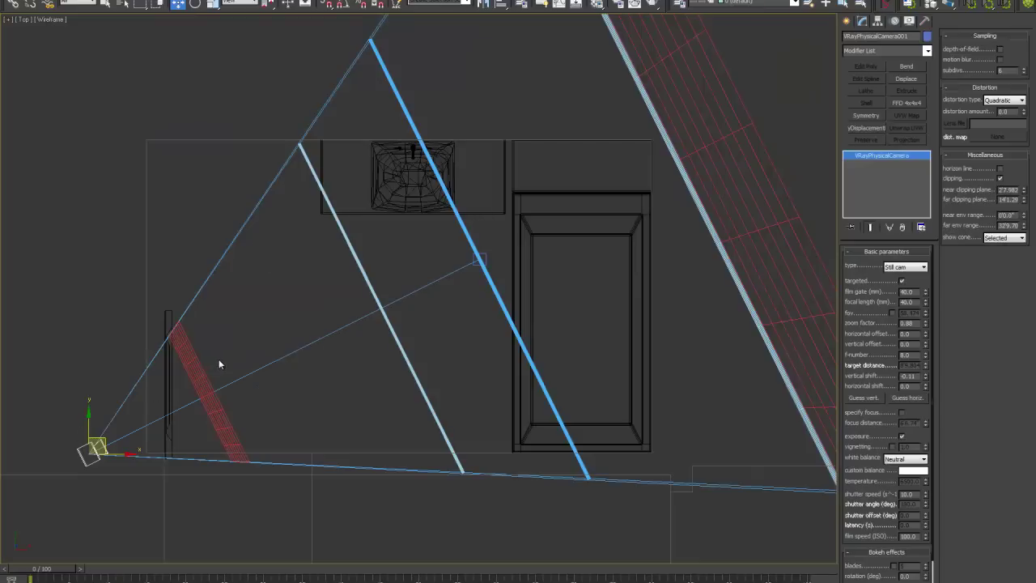
pyautogui.moveTo(243, 353); pyautogui.dragTo(284, 351, button='middle')
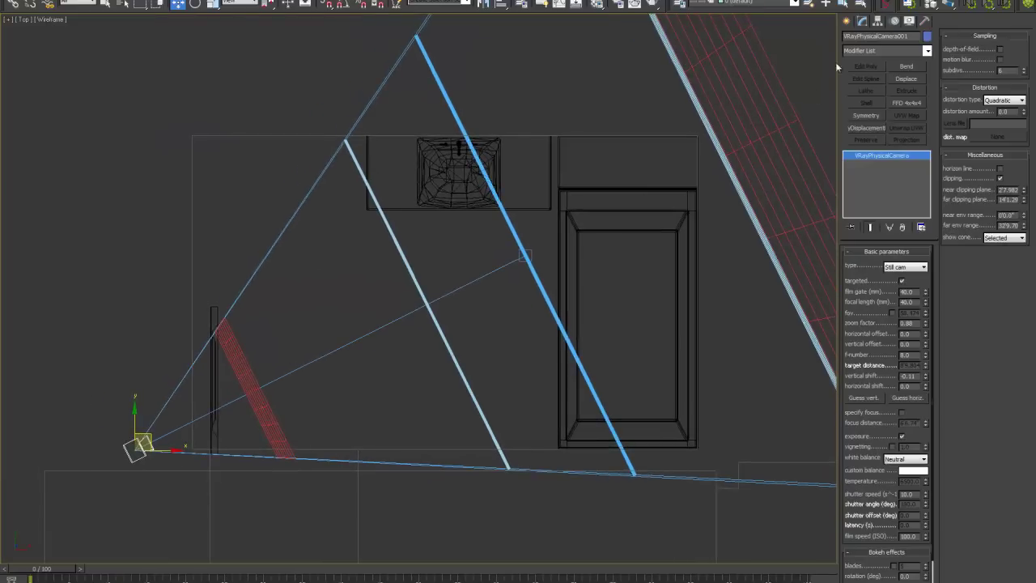
# Create a standard Target camera behind the wall in the Top view, aimed into the room
pyautogui.click(847, 22)
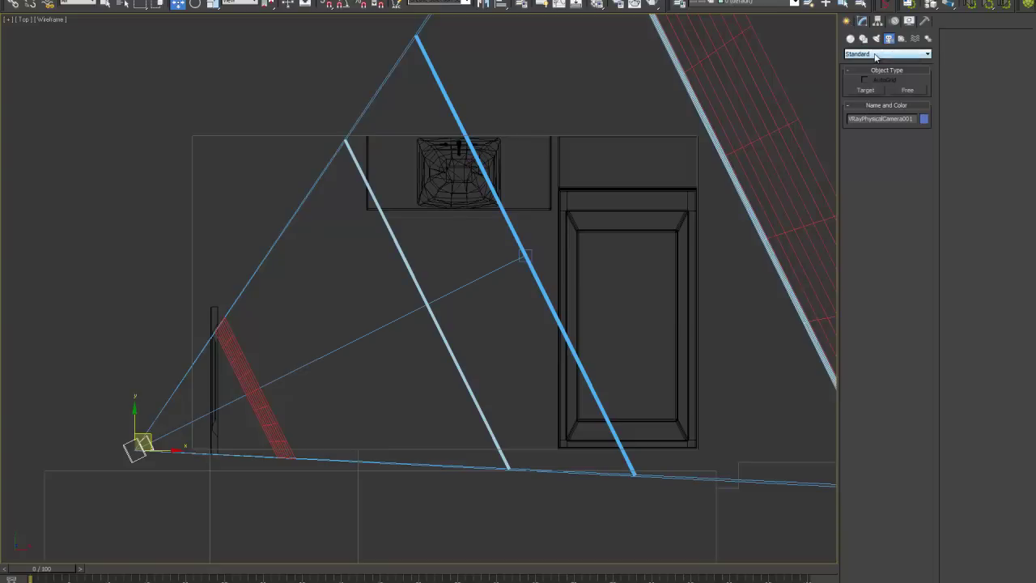
pyautogui.click(866, 54)
pyautogui.click(866, 90)
pyautogui.moveTo(149, 388); pyautogui.dragTo(353, 311)
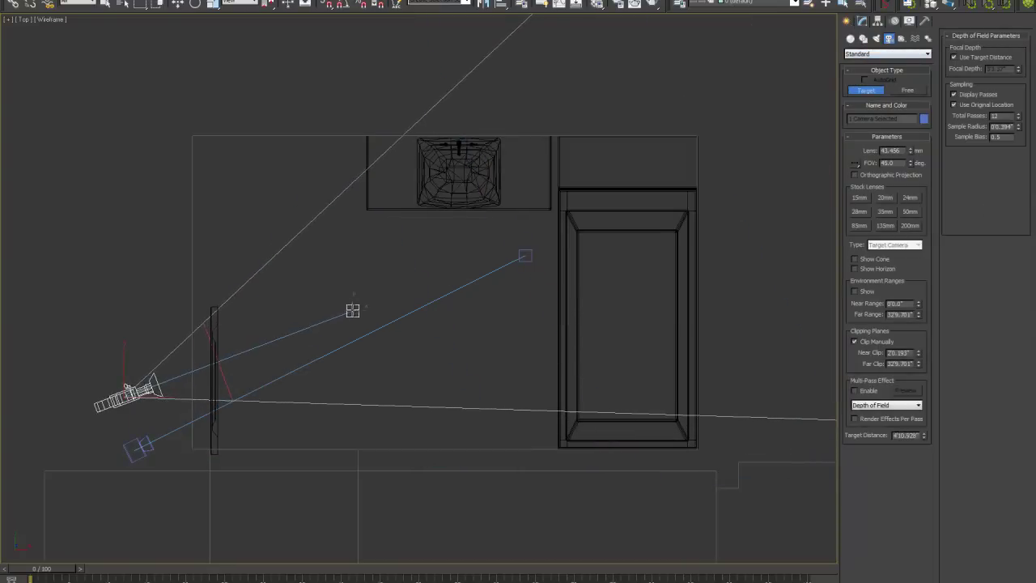
pyautogui.rightClick(231, 364)
pyautogui.moveTo(232, 364); pyautogui.dragTo(248, 350, button='middle')
# In the maximized Front view, raise Camera001 and its target to the V-Ray camera's height
pyautogui.hotkey('alt', 'w')
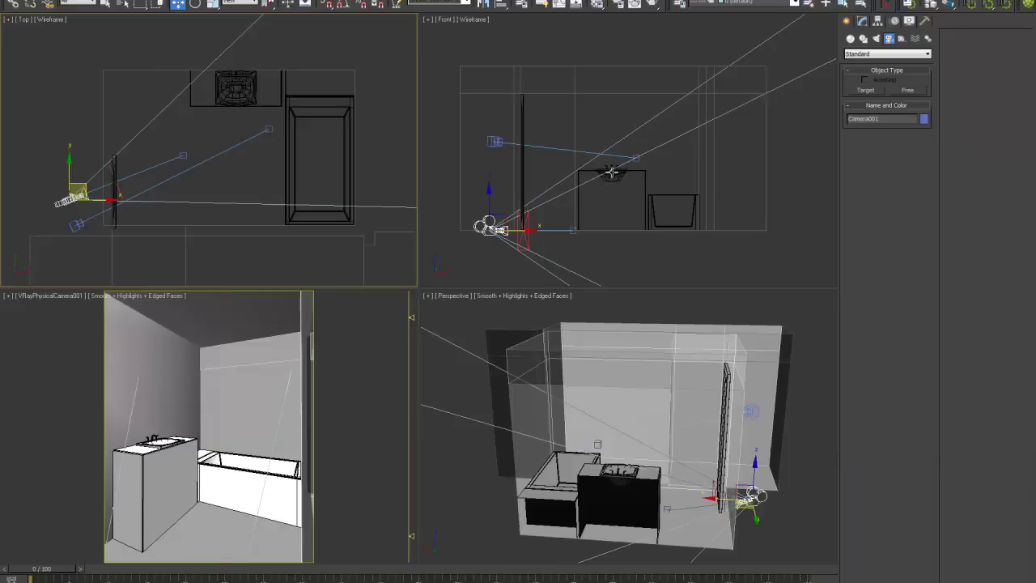
pyautogui.middleClick(611, 171)
pyautogui.hotkey('alt', 'w')
pyautogui.moveTo(154, 425); pyautogui.dragTo(153, 233)
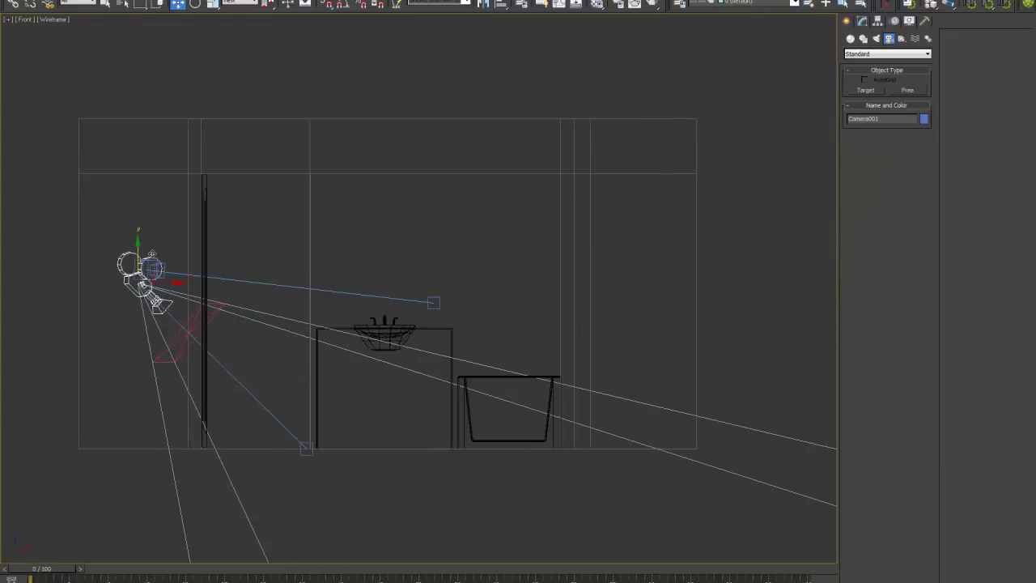
pyautogui.moveTo(304, 453); pyautogui.dragTo(417, 295)
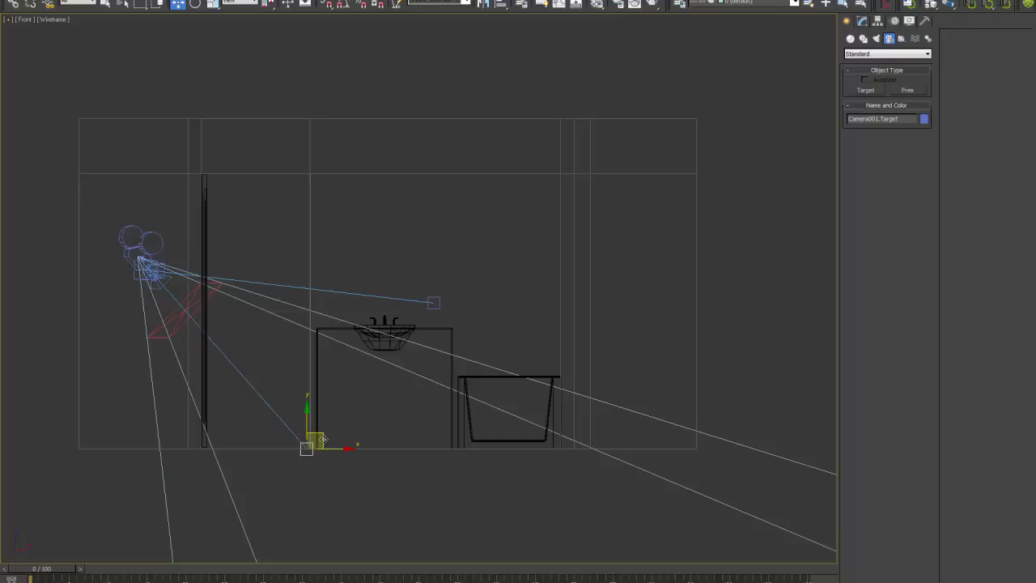
pyautogui.click(493, 267)
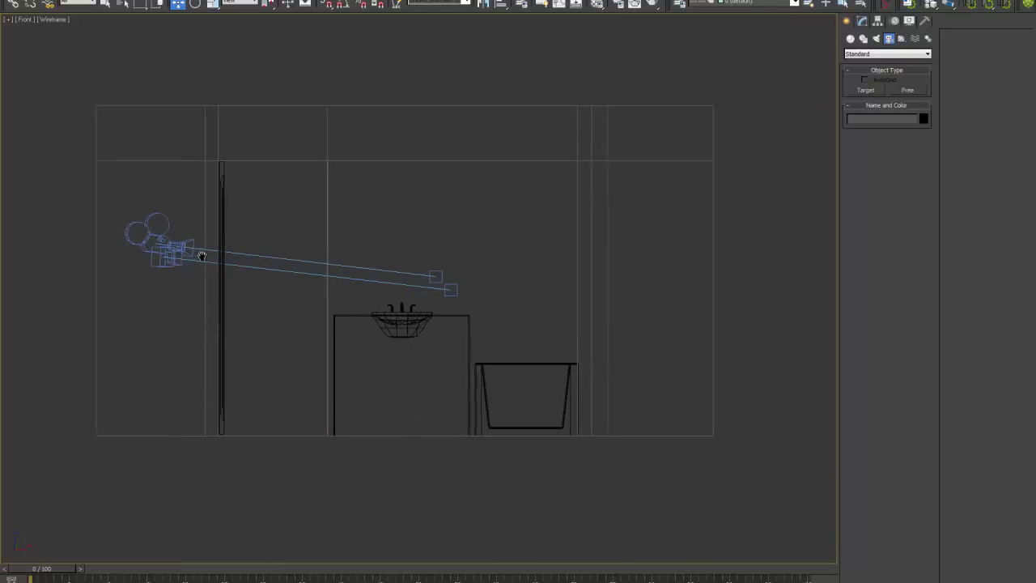
pyautogui.moveTo(492, 267); pyautogui.dragTo(528, 244, button='middle')
pyautogui.click(208, 293)
pyautogui.moveTo(213, 297); pyautogui.dragTo(320, 252, button='middle')
# Switch the lower-left viewport to Camera001's view and nudge the camera further behind the wall
pyautogui.hotkey('alt', 'w')
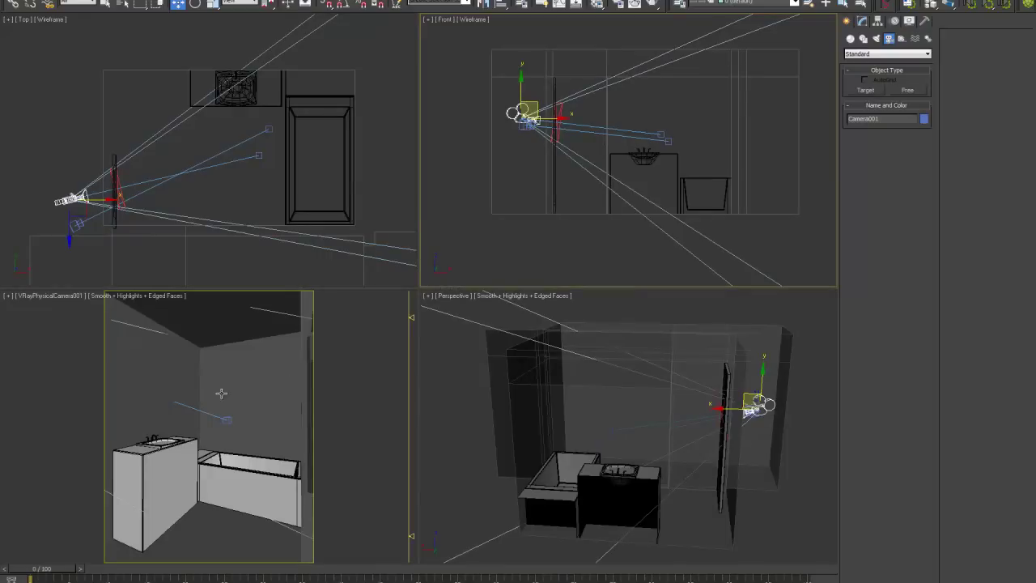
pyautogui.rightClick(217, 394)
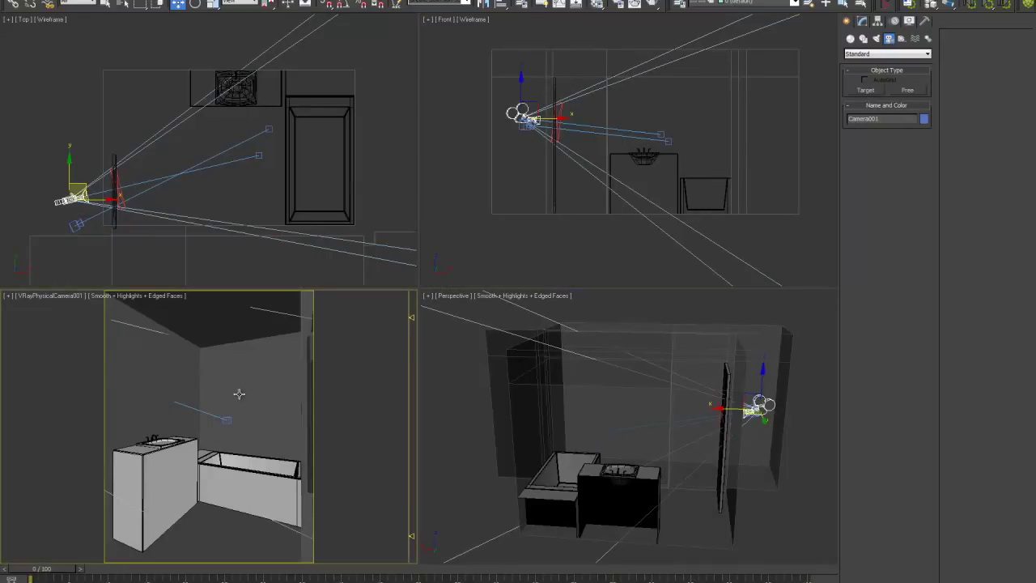
pyautogui.press('c')
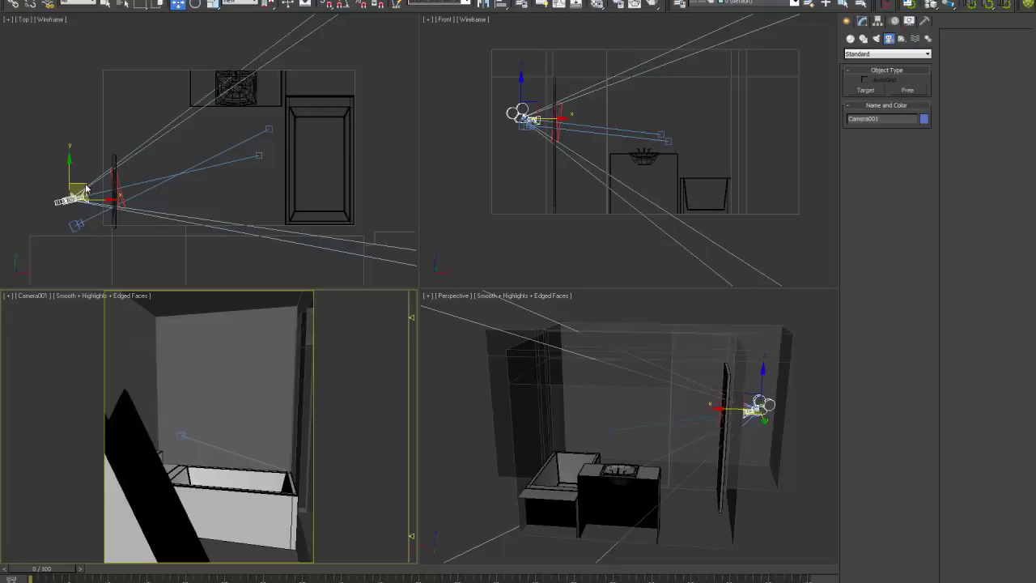
pyautogui.moveTo(84, 187); pyautogui.dragTo(71, 212)
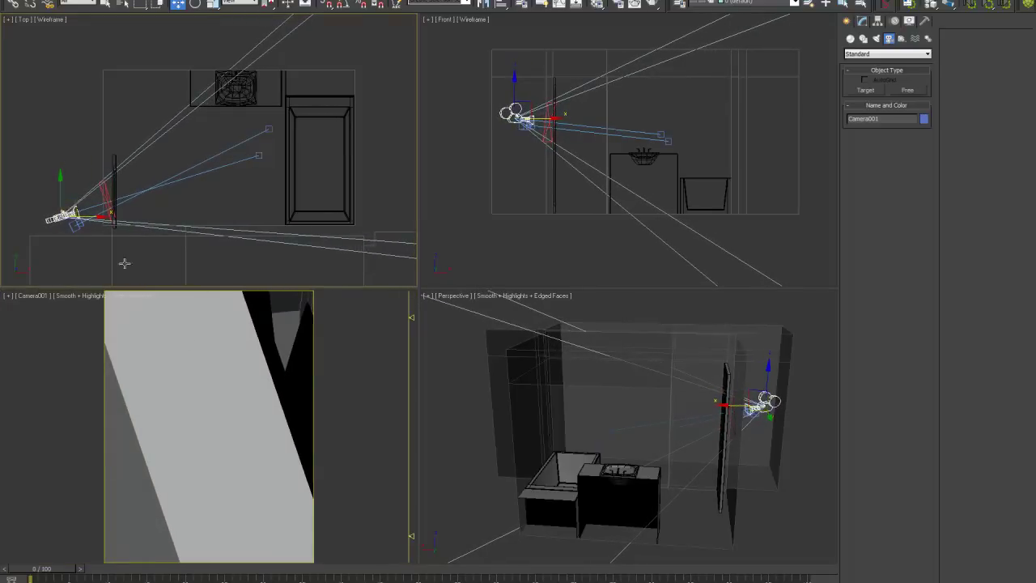
# Enable Clip Manually for Camera001 and raise its Near Clip past the wall
pyautogui.click(862, 21)
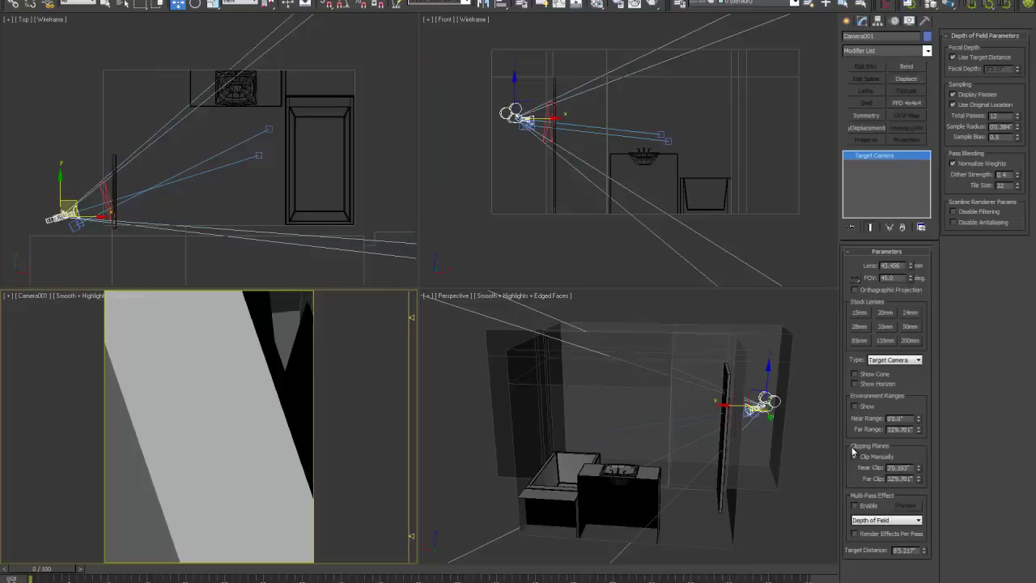
pyautogui.click(859, 458)
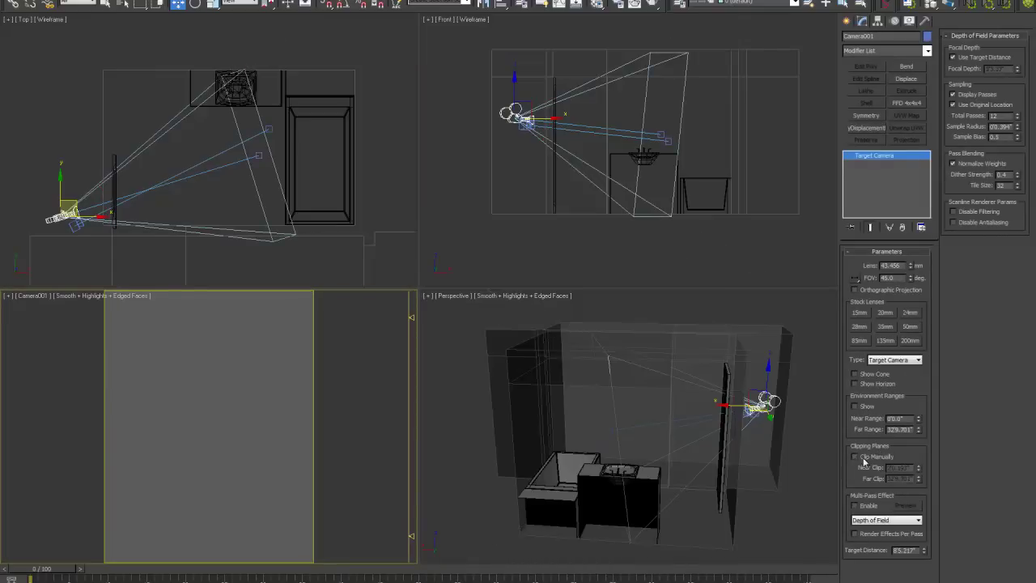
pyautogui.click(878, 458)
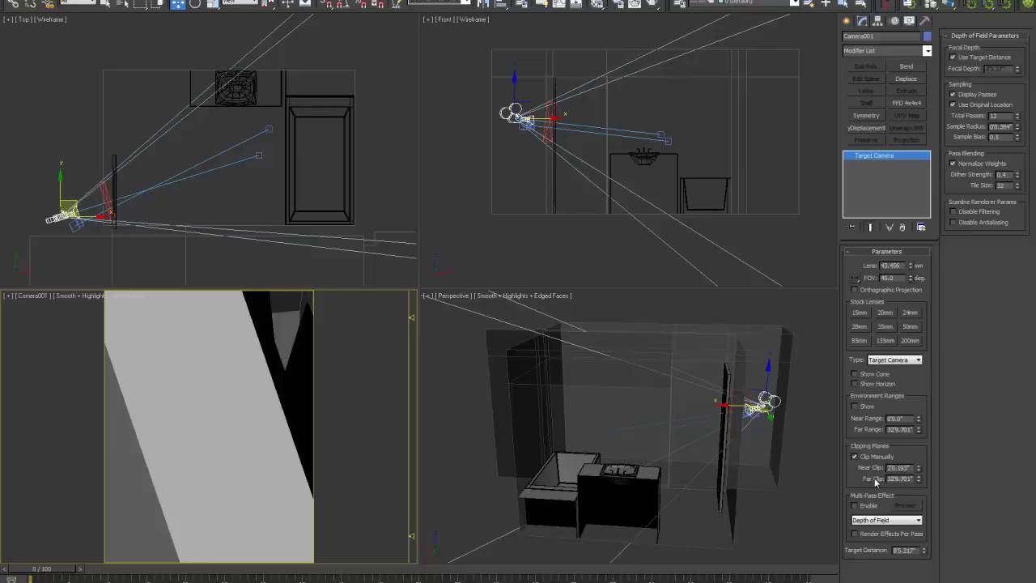
pyautogui.click(919, 467)
pyautogui.moveTo(919, 467)
pyautogui.mouseDown()
pyautogui.moveTo(930, 430)
pyautogui.moveTo(919, 458)
pyautogui.mouseUp()
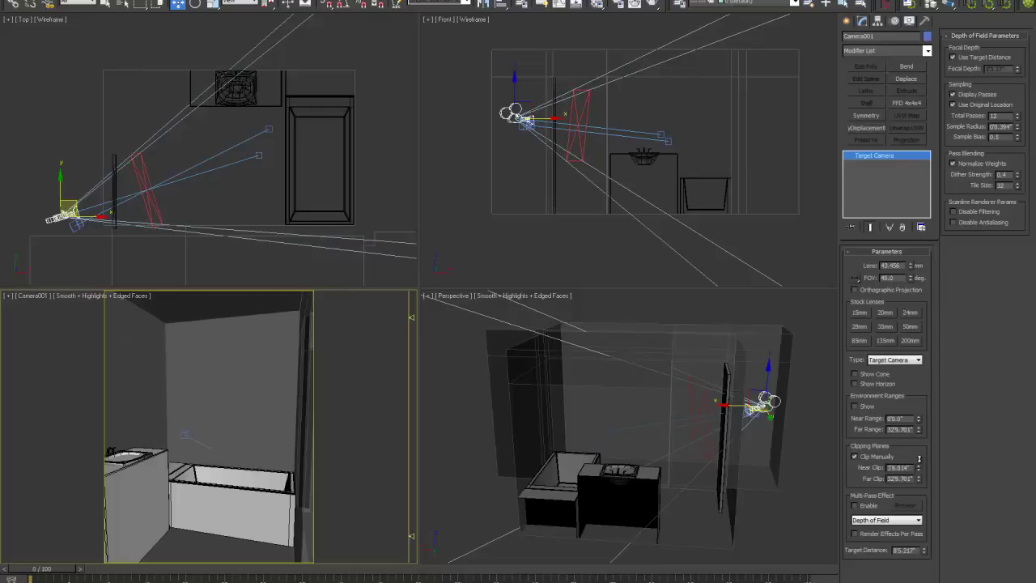